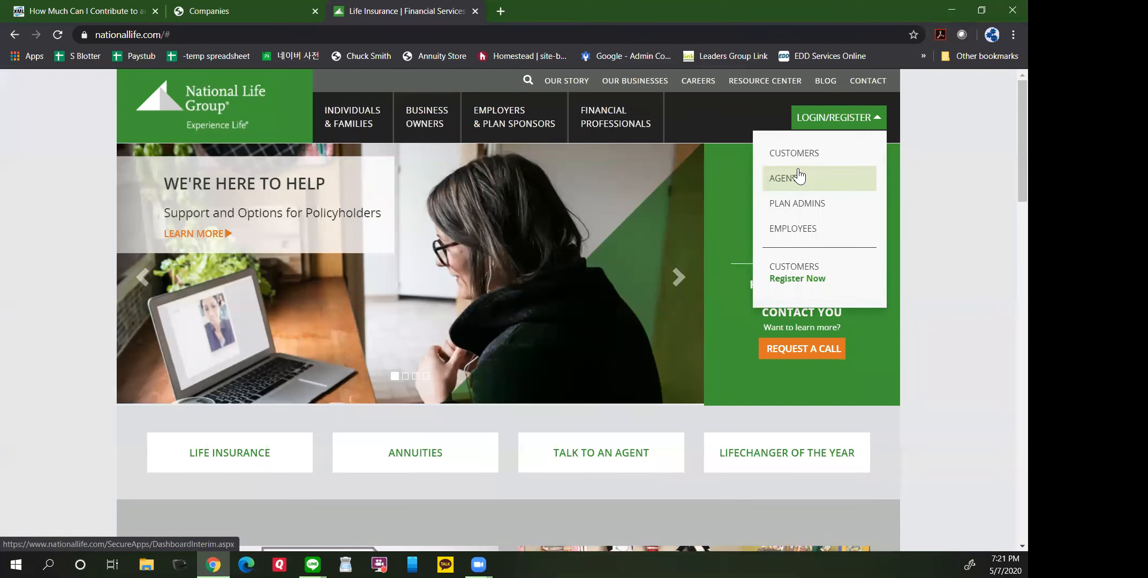
- Log in to the agent portal with the filled-in credentials and open the Illustrations tool
{"action": "left_click", "coordinate": [798, 176]}
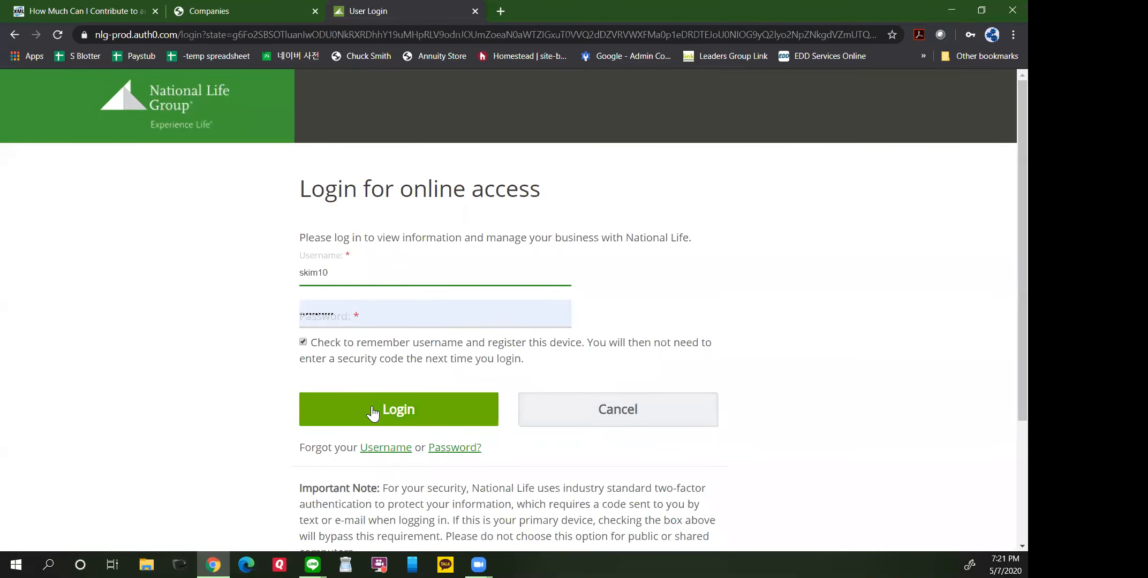
{"action": "left_click", "coordinate": [366, 421]}
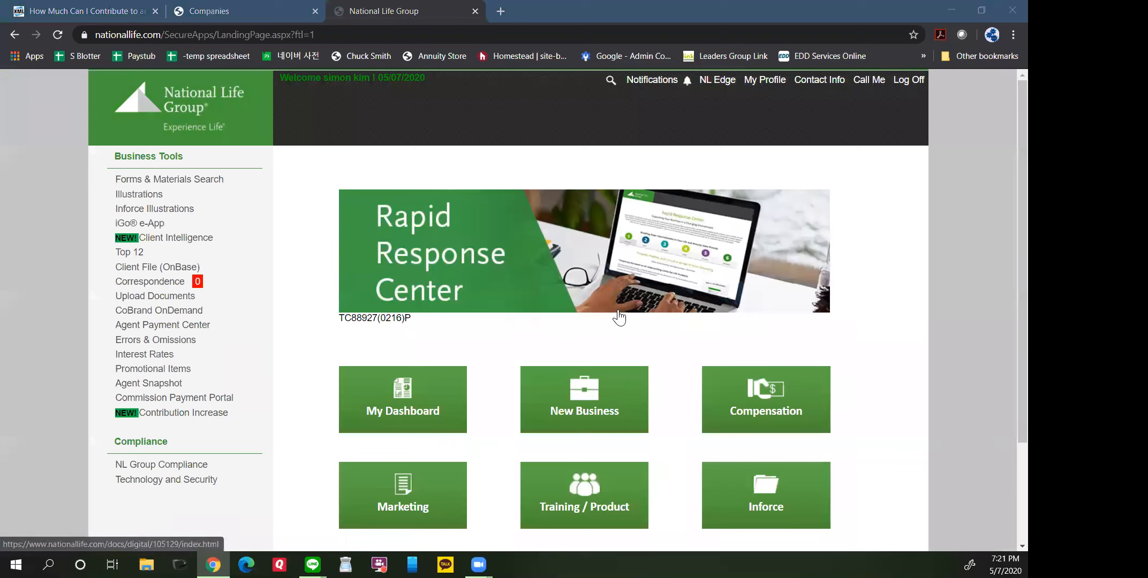
{"action": "mouse_move", "coordinate": [716, 372]}
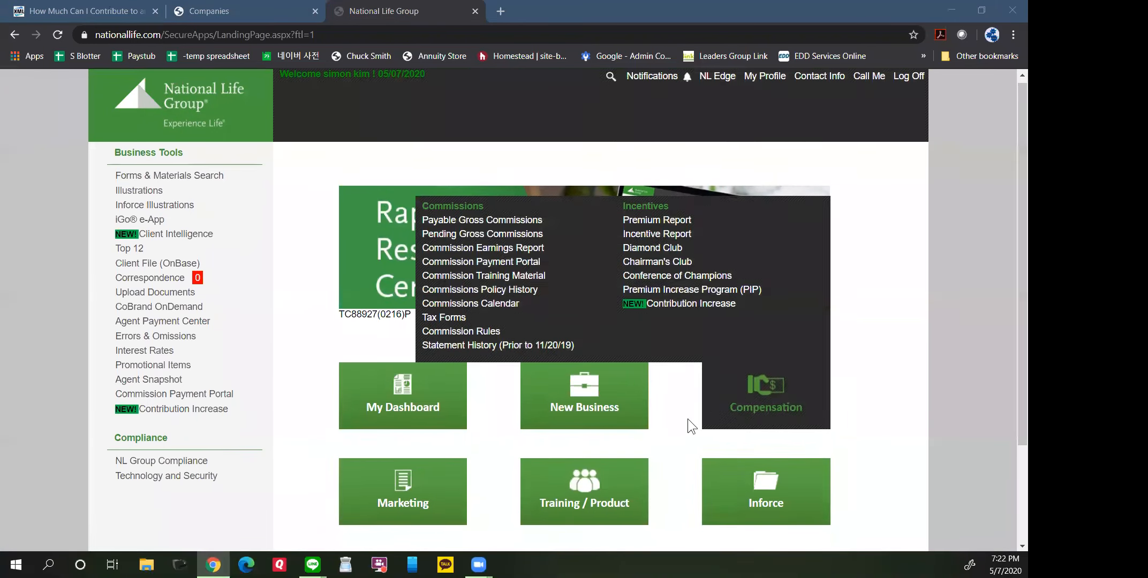
{"action": "scroll", "coordinate": [688, 419], "scroll_direction": "down", "scroll_amount": 1}
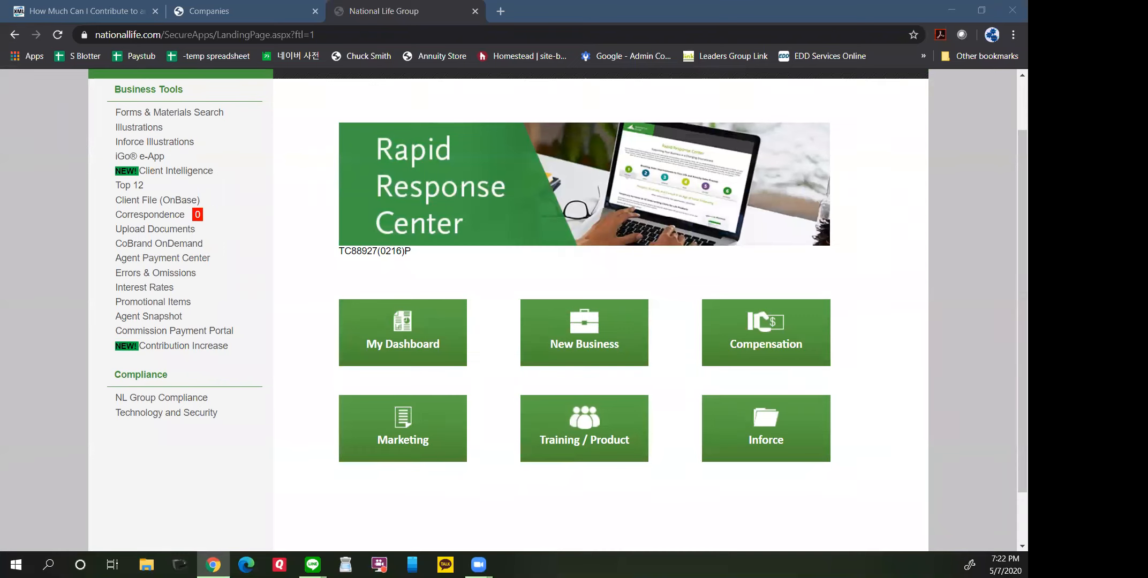
{"action": "left_click", "coordinate": [139, 129]}
{"action": "left_click", "coordinate": [141, 134]}
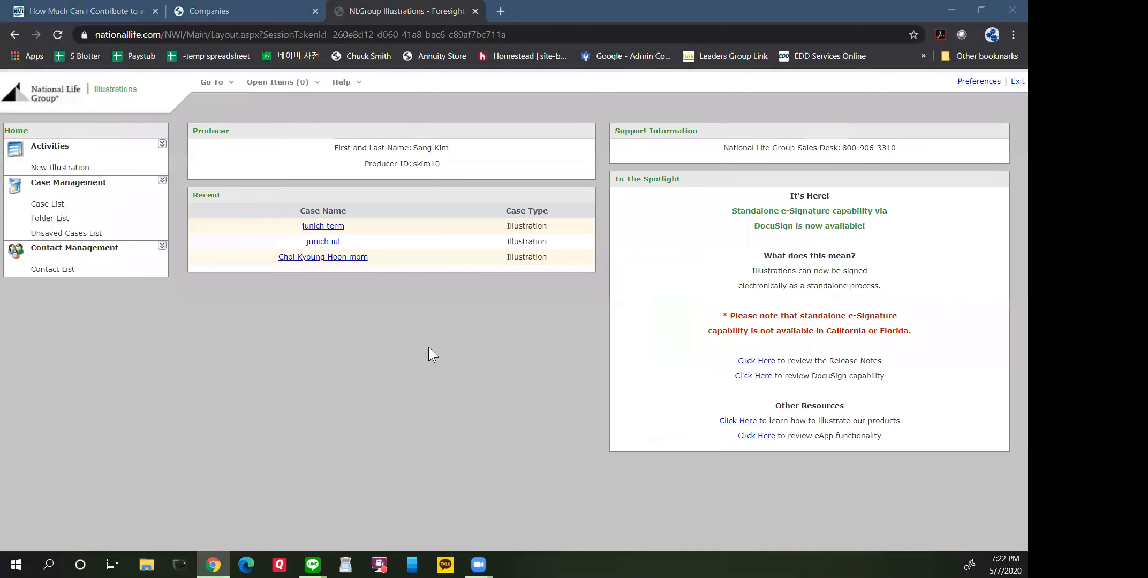
- Start a new illustration for California with the FPDA Indexed Annuity type and the FIT Rewards Growth product
{"action": "left_click", "coordinate": [58, 168]}
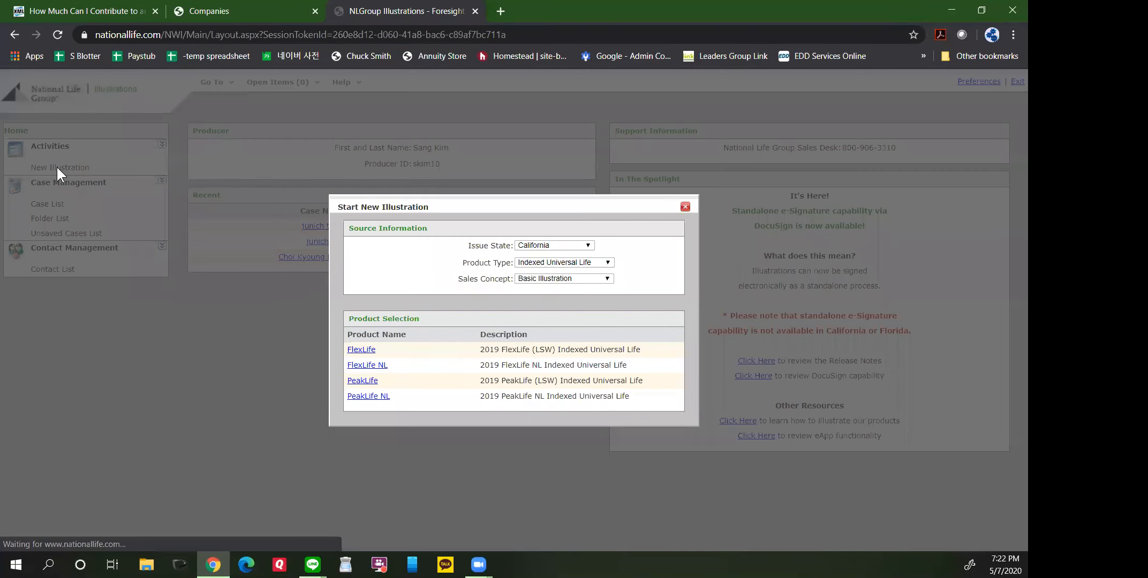
{"action": "left_click", "coordinate": [540, 244]}
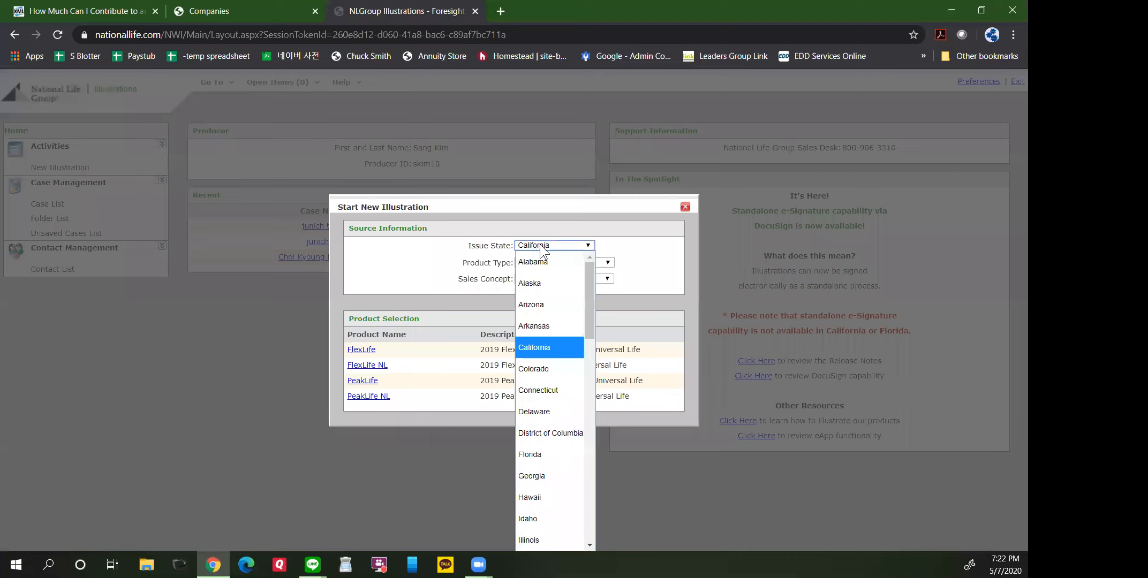
{"action": "left_click", "coordinate": [562, 344]}
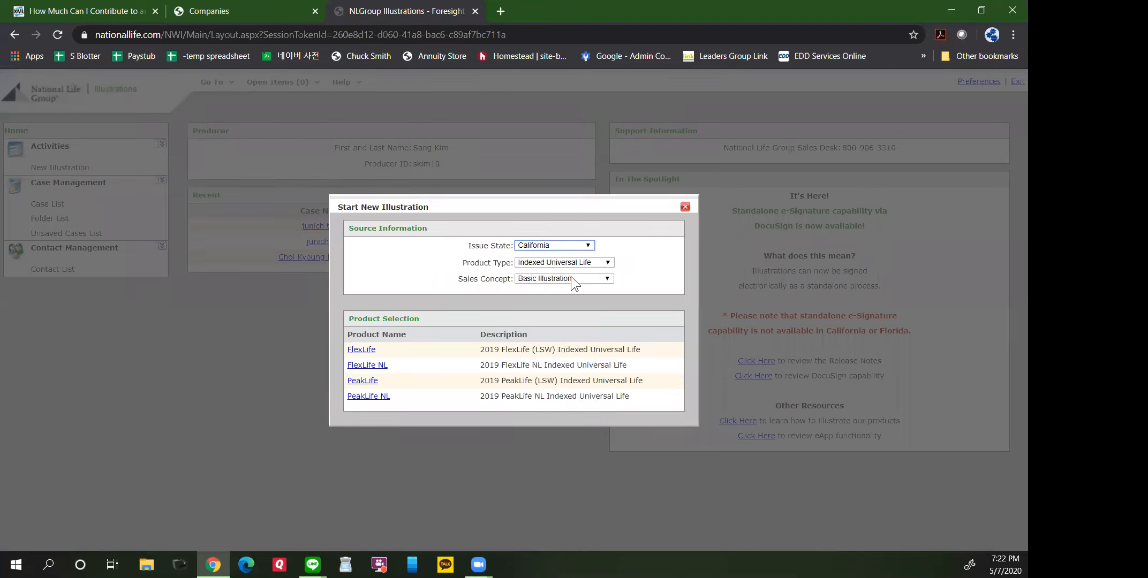
{"action": "left_click", "coordinate": [571, 264]}
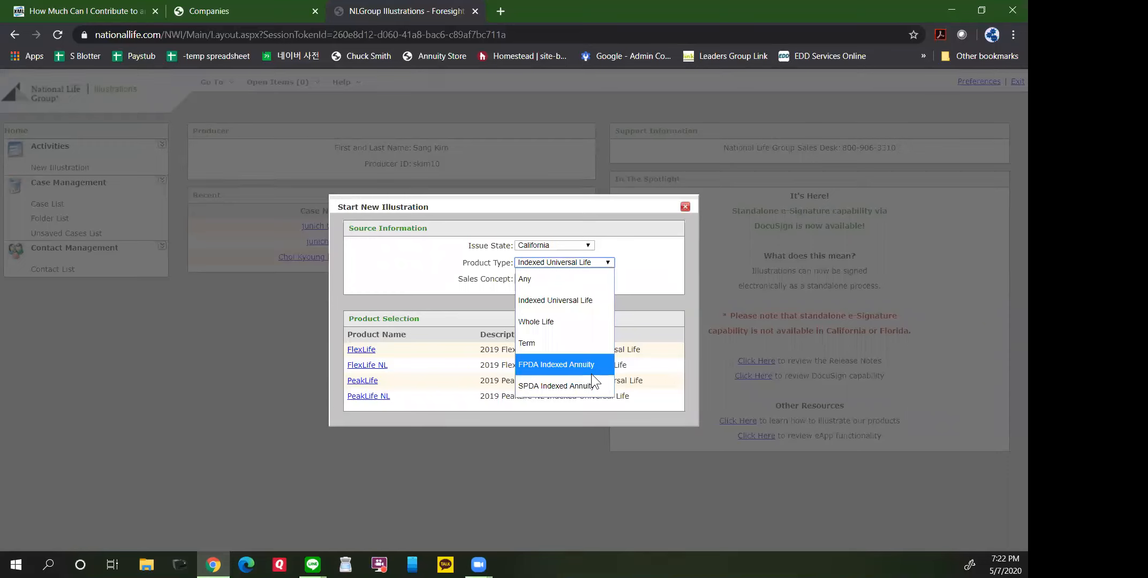
{"action": "left_click", "coordinate": [565, 364]}
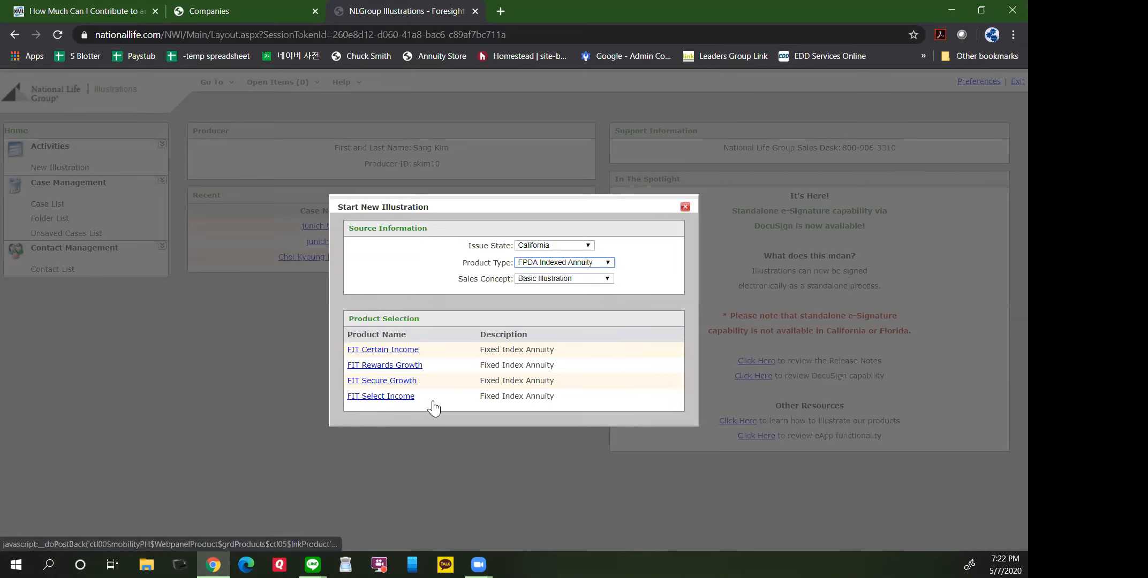
{"action": "left_click", "coordinate": [393, 366]}
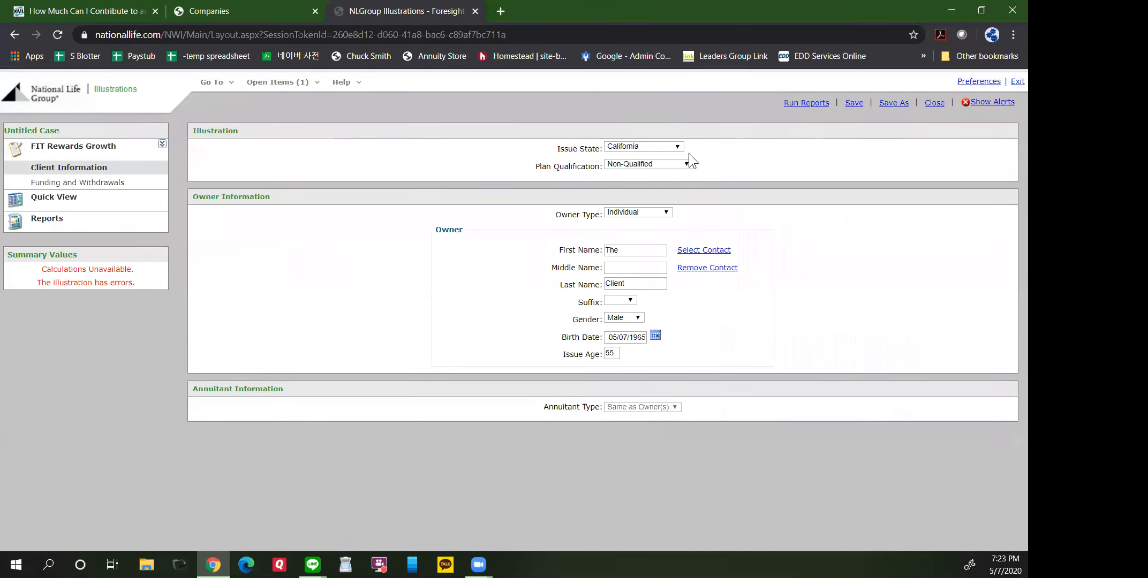
- Set the plan qualification to IRA and open the Funding and Withdrawals page
{"action": "left_click", "coordinate": [647, 166]}
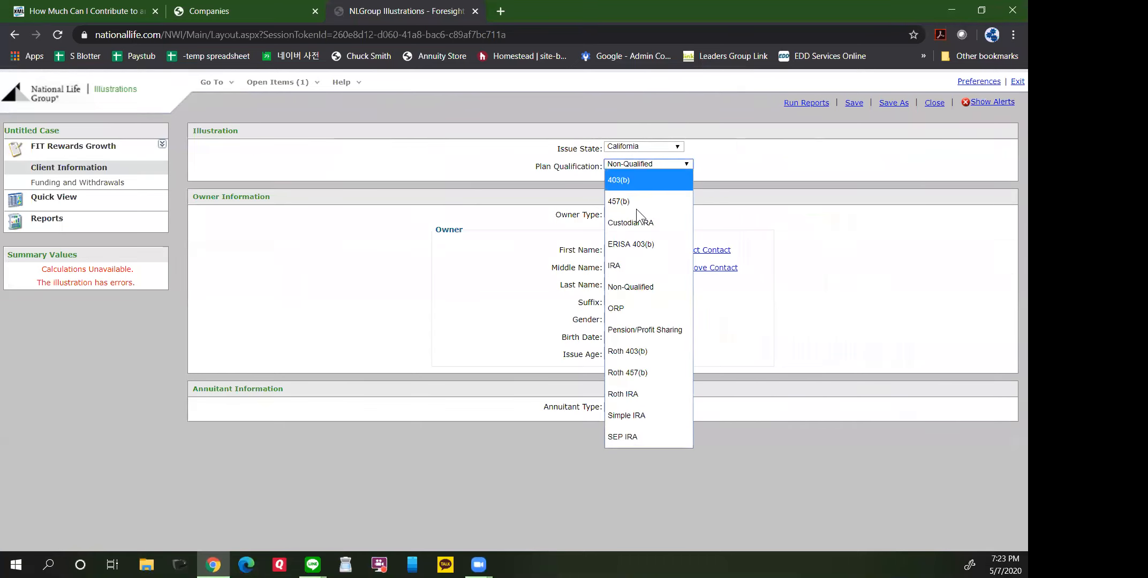
{"action": "left_click", "coordinate": [640, 276]}
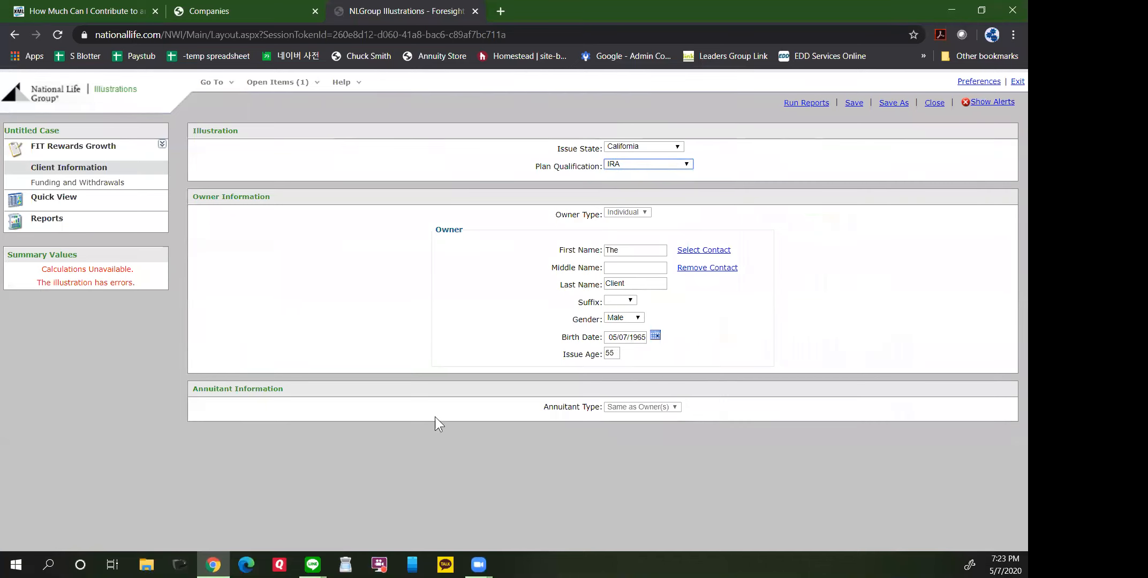
{"action": "mouse_move", "coordinate": [110, 187]}
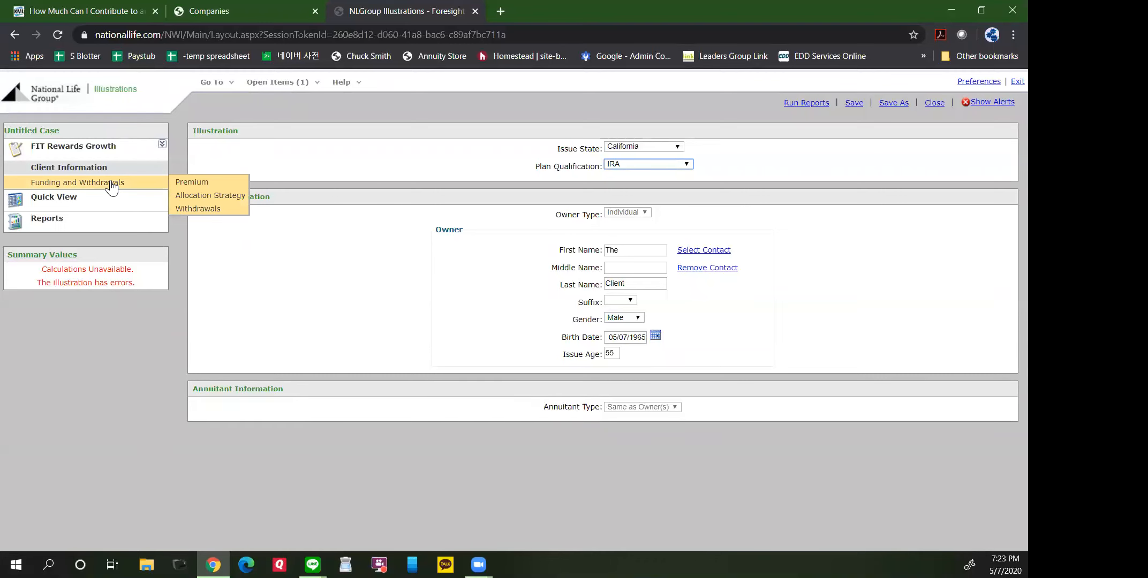
{"action": "left_click", "coordinate": [111, 185]}
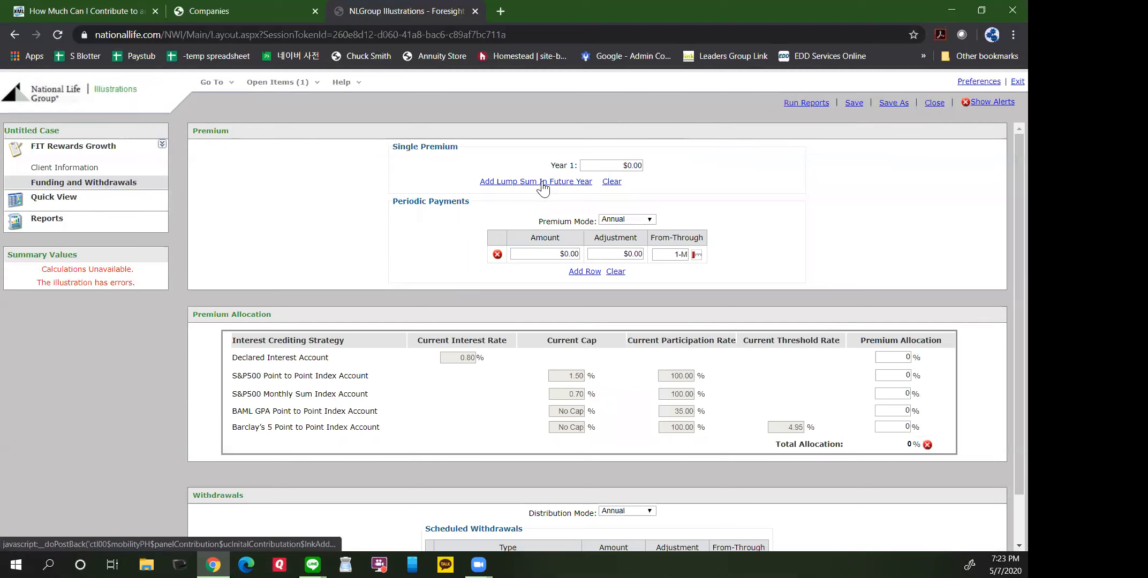
- Set the annual periodic payment to $7,000 from year 1 through age 65
{"action": "left_click", "coordinate": [569, 257]}
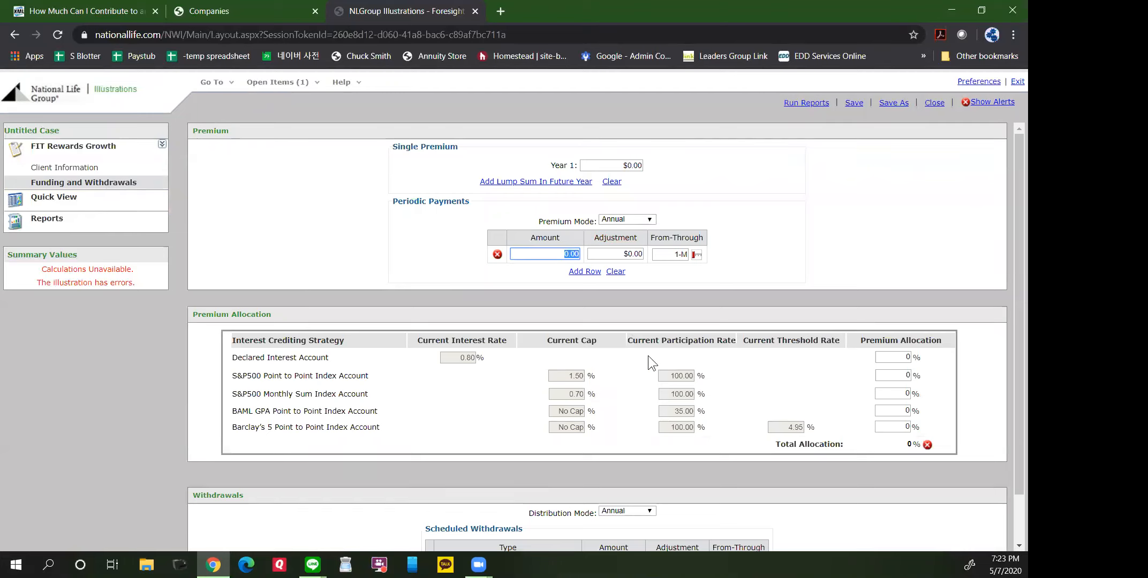
{"action": "type", "text": "7000"}
{"action": "left_click", "coordinate": [686, 254]}
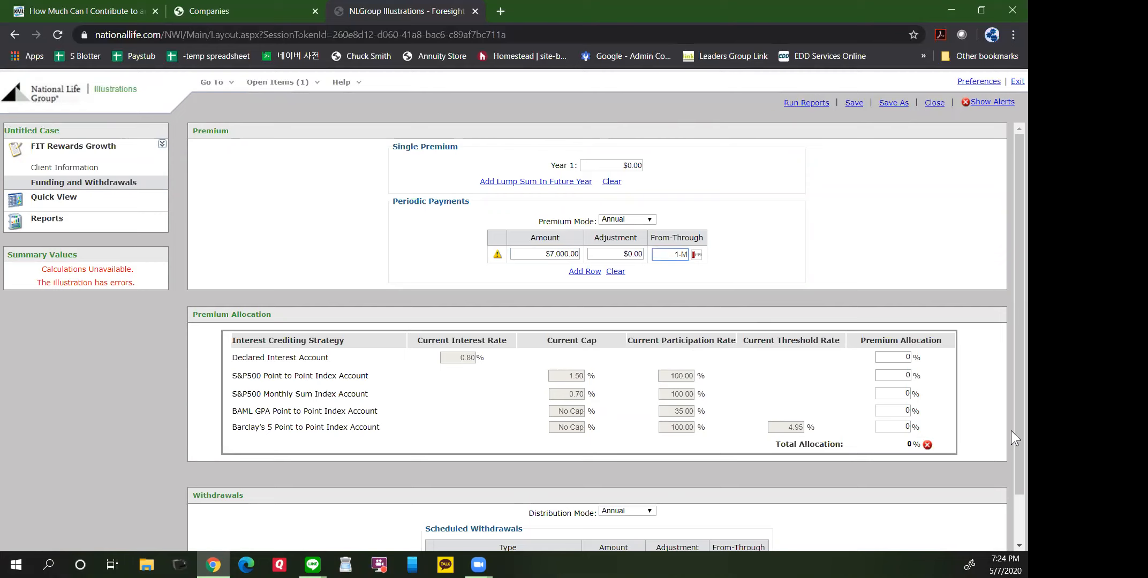
{"action": "key", "text": "shift+Left"}
{"action": "type", "text": "20"}
{"action": "type", "text": "a65"}
- Consult the BAML GPA Point to Point help entry and allocate 50% of premium each to BAML GPA and Barclay's 5
{"action": "left_click", "coordinate": [260, 413]}
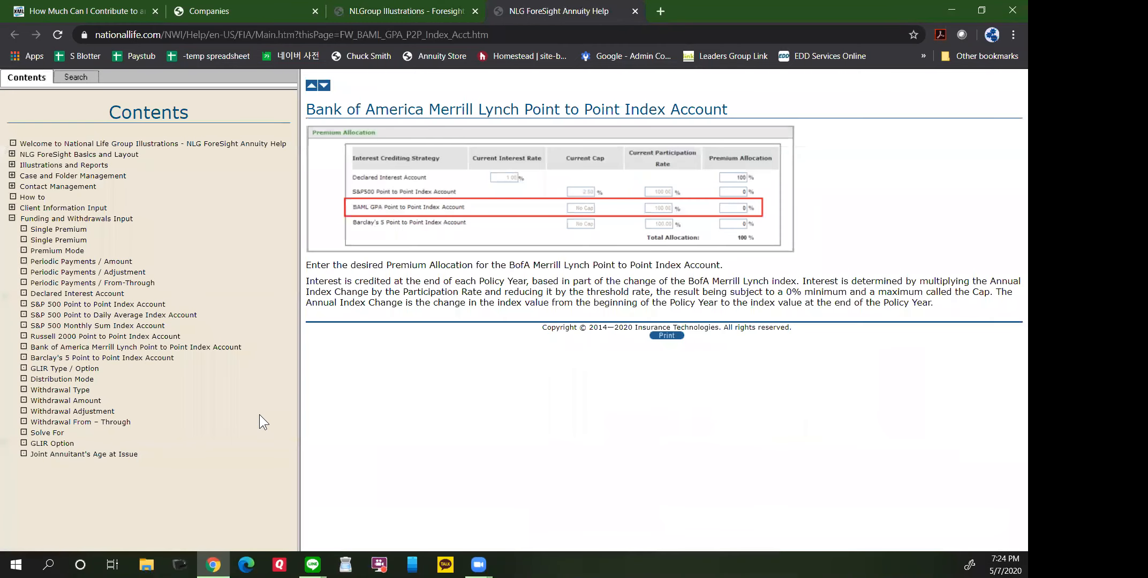
{"action": "left_click", "coordinate": [634, 11]}
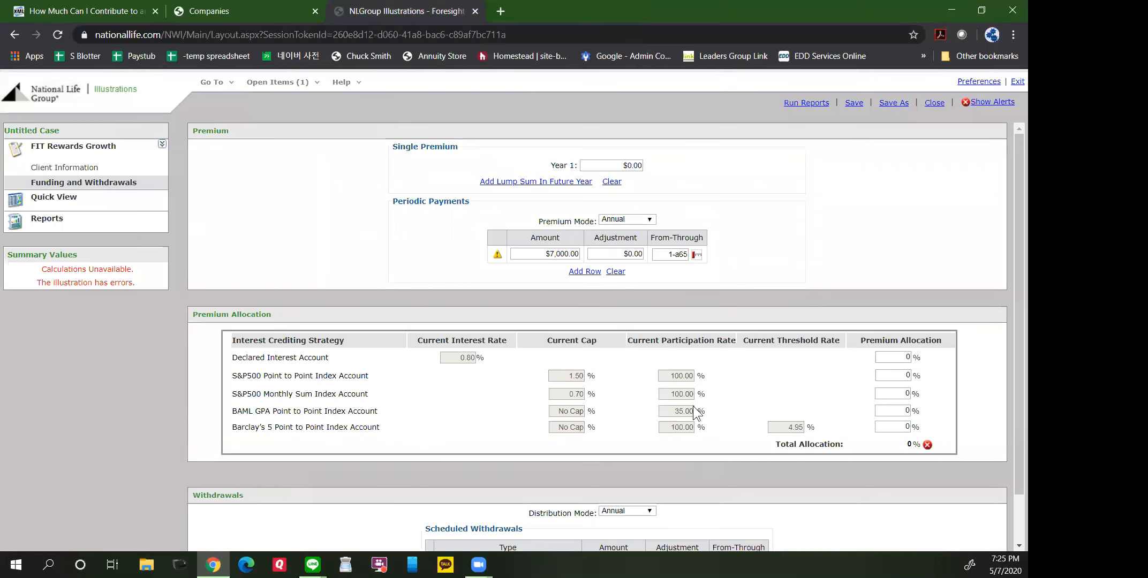
{"action": "left_click", "coordinate": [905, 410]}
{"action": "type", "text": "50"}
{"action": "left_click", "coordinate": [905, 428]}
{"action": "type", "text": "50"}
{"action": "key", "text": "Tab"}
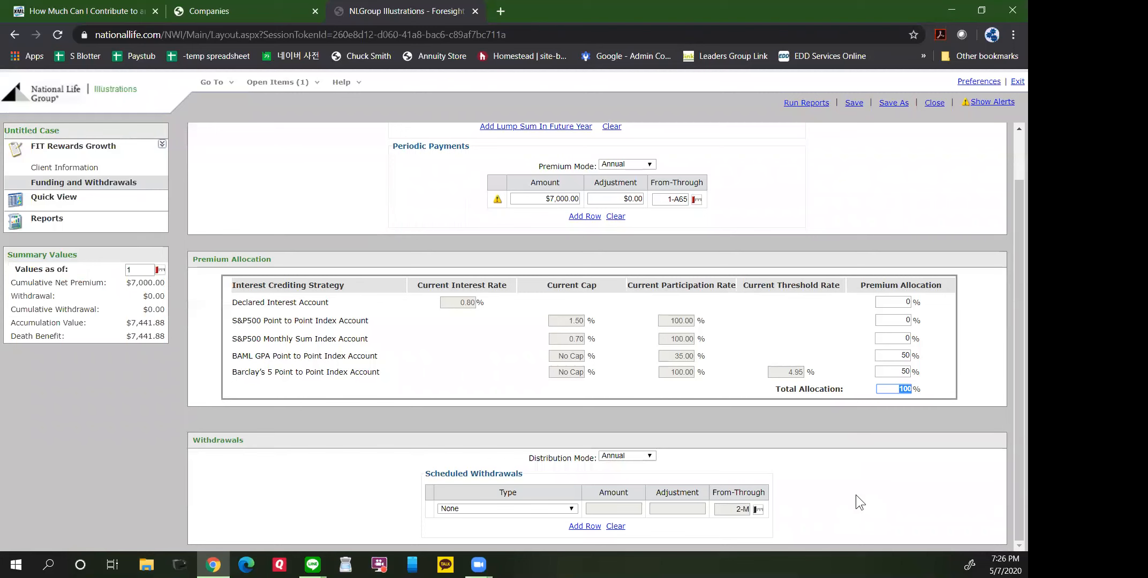
- Open Quick View and mark up the Assumed Premiums, Immediate Interest Credit and Annual Effective Rate of Return columns
{"action": "left_click", "coordinate": [73, 211]}
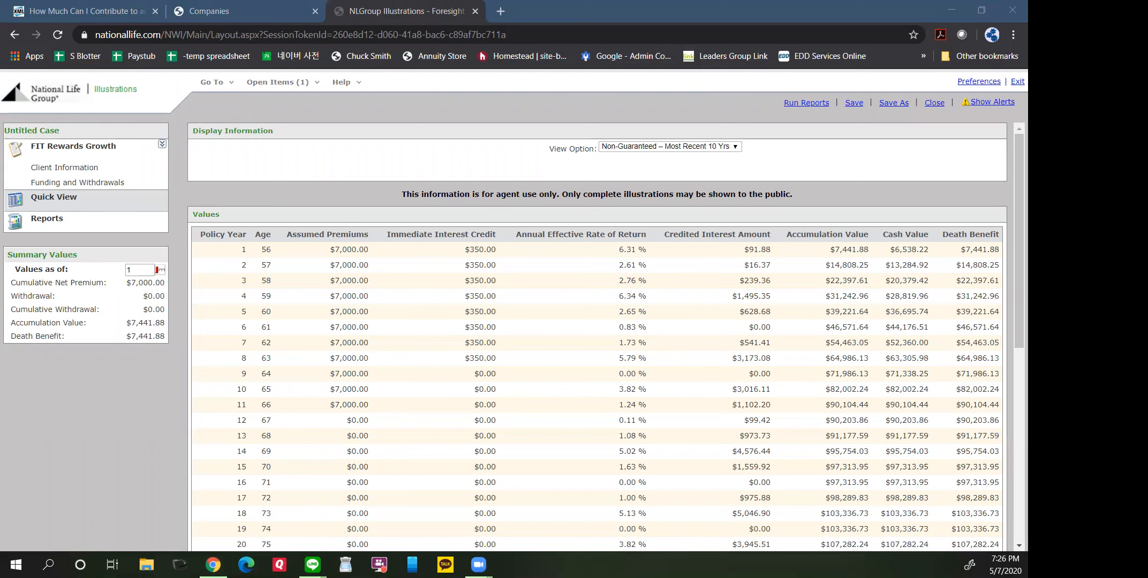
{"action": "mouse_move", "coordinate": [394, 241]}
{"action": "left_mouse_down"}
{"action": "mouse_move", "coordinate": [380, 268]}
{"action": "mouse_move", "coordinate": [374, 356]}
{"action": "mouse_move", "coordinate": [349, 390]}
{"action": "mouse_move", "coordinate": [329, 368]}
{"action": "mouse_move", "coordinate": [354, 211]}
{"action": "mouse_move", "coordinate": [375, 244]}
{"action": "left_mouse_up"}
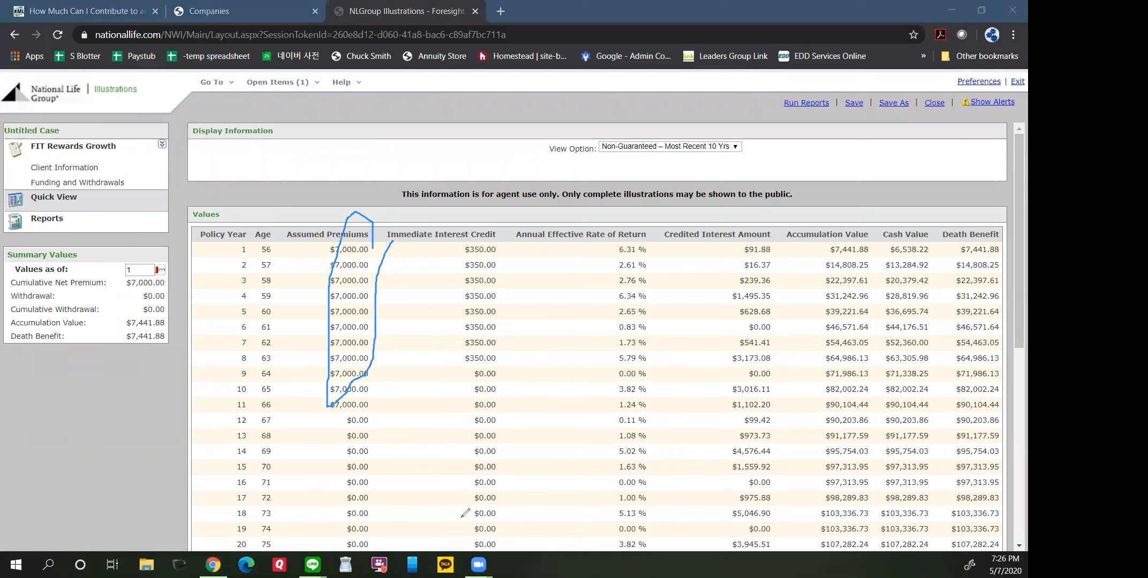
{"action": "mouse_move", "coordinate": [453, 226]}
{"action": "left_mouse_down"}
{"action": "mouse_move", "coordinate": [448, 364]}
{"action": "mouse_move", "coordinate": [502, 365]}
{"action": "mouse_move", "coordinate": [515, 345]}
{"action": "mouse_move", "coordinate": [515, 225]}
{"action": "mouse_move", "coordinate": [442, 225]}
{"action": "left_mouse_up"}
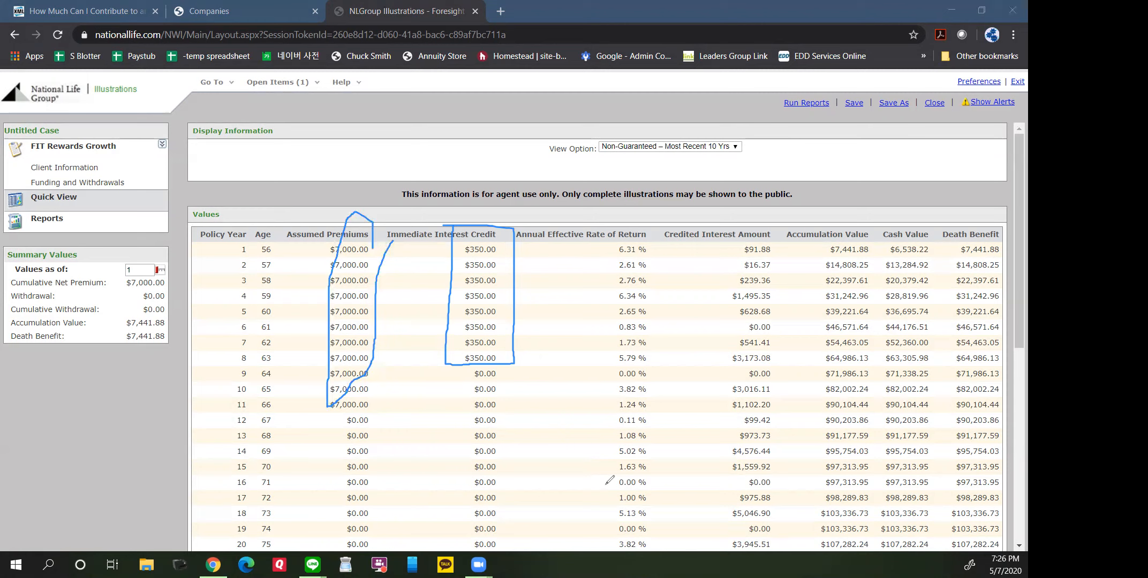
{"action": "left_click_drag", "start_coordinate": [459, 377], "coordinate": [460, 434]}
{"action": "left_click_drag", "start_coordinate": [593, 250], "coordinate": [592, 289]}
{"action": "mouse_move", "coordinate": [584, 338]}
{"action": "left_mouse_down"}
{"action": "mouse_move", "coordinate": [582, 366]}
{"action": "mouse_move", "coordinate": [604, 343]}
{"action": "left_mouse_up"}
- Draw connected arrows pointing at the Accumulation Value, Cash Value and Death Benefit column headings
{"action": "mouse_move", "coordinate": [845, 194]}
{"action": "left_mouse_down"}
{"action": "mouse_move", "coordinate": [843, 222]}
{"action": "mouse_move", "coordinate": [863, 210]}
{"action": "left_mouse_up"}
{"action": "mouse_move", "coordinate": [909, 182]}
{"action": "left_mouse_down"}
{"action": "mouse_move", "coordinate": [909, 221]}
{"action": "mouse_move", "coordinate": [925, 199]}
{"action": "mouse_move", "coordinate": [965, 224]}
{"action": "mouse_move", "coordinate": [977, 196]}
{"action": "left_mouse_up"}
{"action": "left_click", "coordinate": [891, 201]}
{"action": "left_click", "coordinate": [962, 183]}
{"action": "mouse_move", "coordinate": [848, 187]}
{"action": "left_mouse_down"}
{"action": "mouse_move", "coordinate": [904, 156]}
{"action": "mouse_move", "coordinate": [941, 160]}
{"action": "mouse_move", "coordinate": [962, 179]}
{"action": "left_mouse_up"}
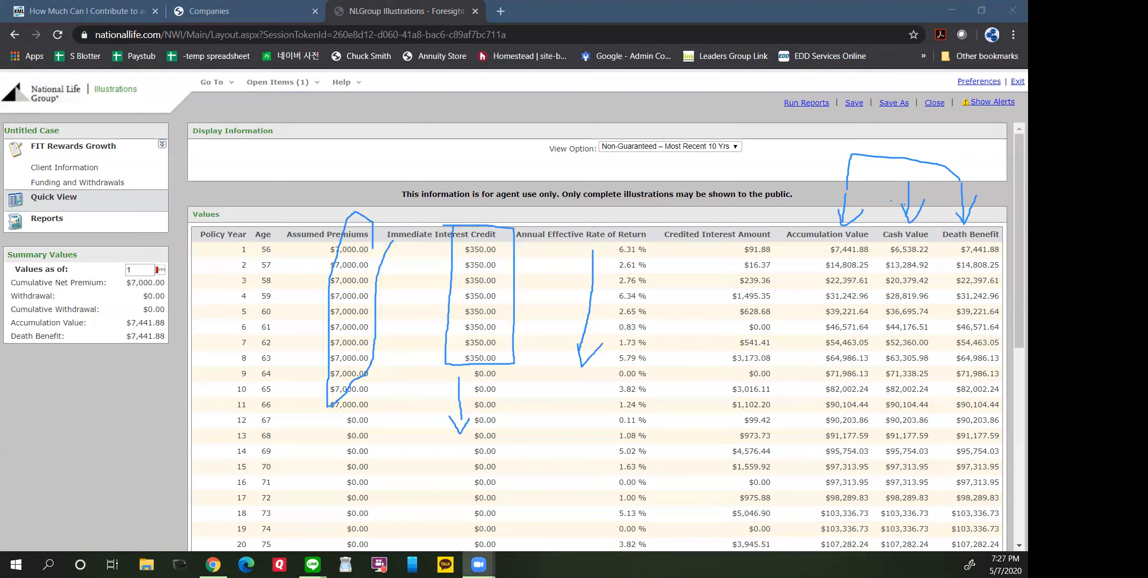
- Erase all the hand-drawn annotation strokes from the Quick View values table
{"action": "left_click_drag", "start_coordinate": [337, 225], "coordinate": [427, 236]}
{"action": "left_click", "coordinate": [471, 236]}
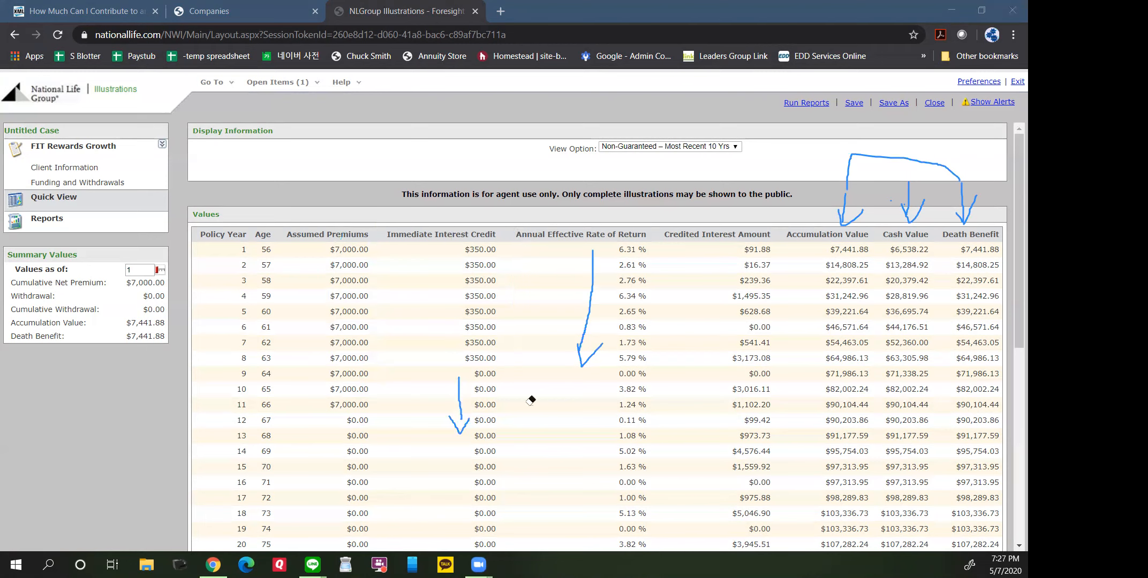
{"action": "left_click", "coordinate": [462, 427]}
{"action": "left_click", "coordinate": [461, 406]}
{"action": "left_click", "coordinate": [600, 347]}
{"action": "left_click", "coordinate": [581, 359]}
{"action": "left_click", "coordinate": [592, 306]}
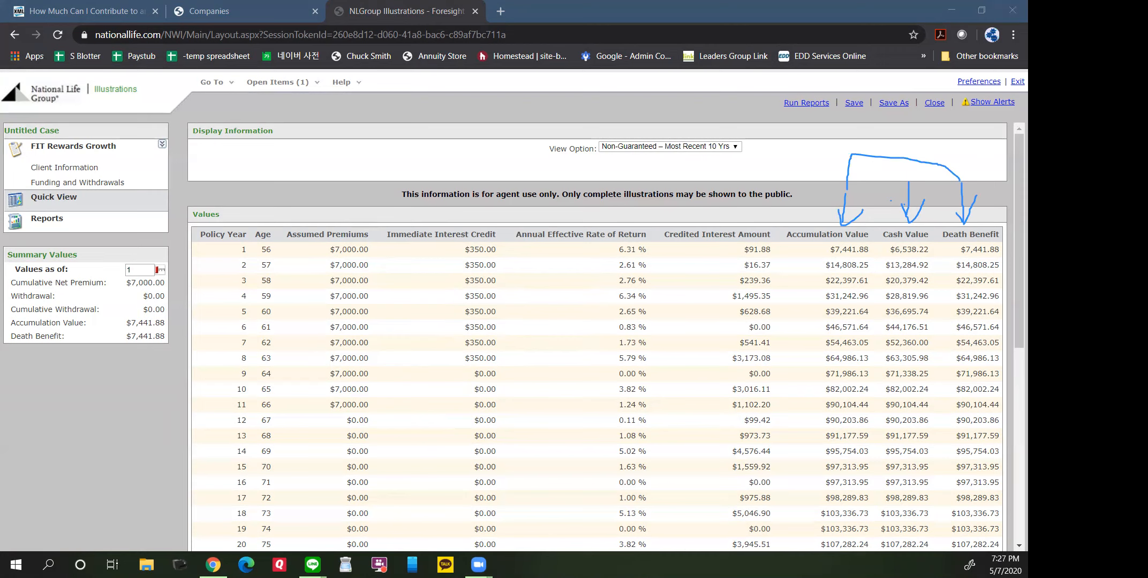
{"action": "key", "text": "ctrl+z"}
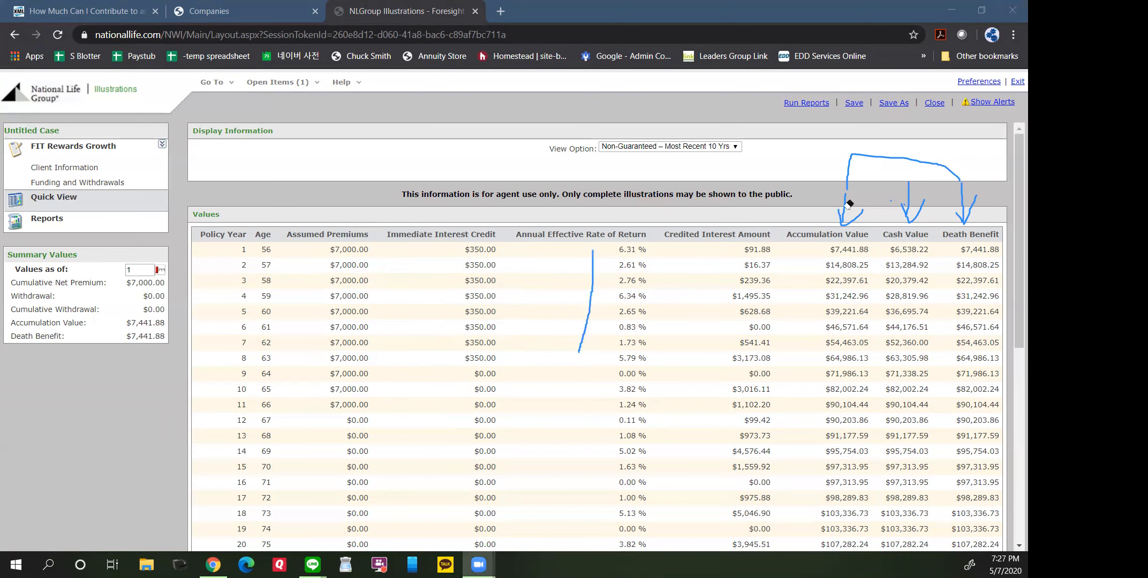
{"action": "left_click", "coordinate": [849, 206]}
{"action": "left_click", "coordinate": [852, 217]}
{"action": "left_click", "coordinate": [848, 172]}
{"action": "left_click", "coordinate": [915, 211]}
{"action": "left_click", "coordinate": [964, 204]}
{"action": "left_click", "coordinate": [972, 223]}
{"action": "left_click", "coordinate": [893, 203]}
{"action": "left_click", "coordinate": [903, 203]}
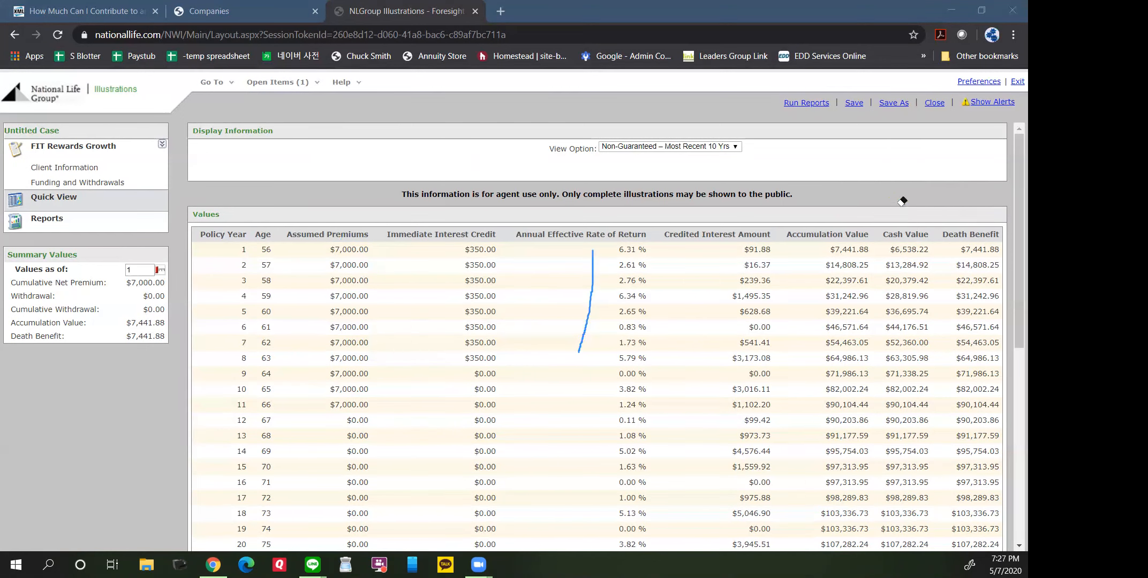
{"action": "left_click", "coordinate": [590, 275]}
- Run the illustration reports for the case and maximize the report window
{"action": "left_click", "coordinate": [47, 221]}
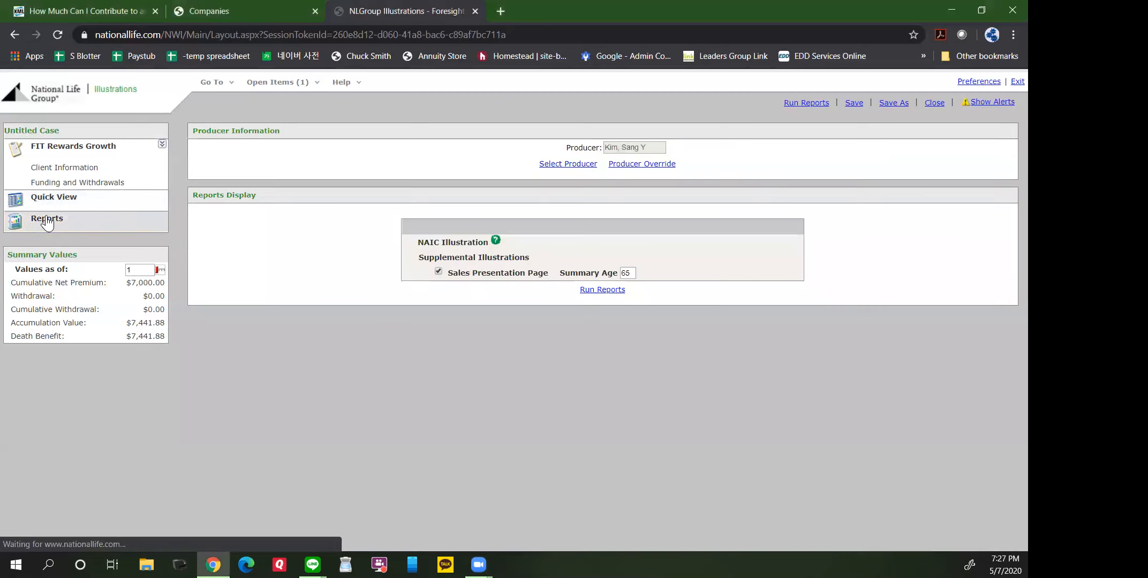
{"action": "left_click", "coordinate": [603, 290]}
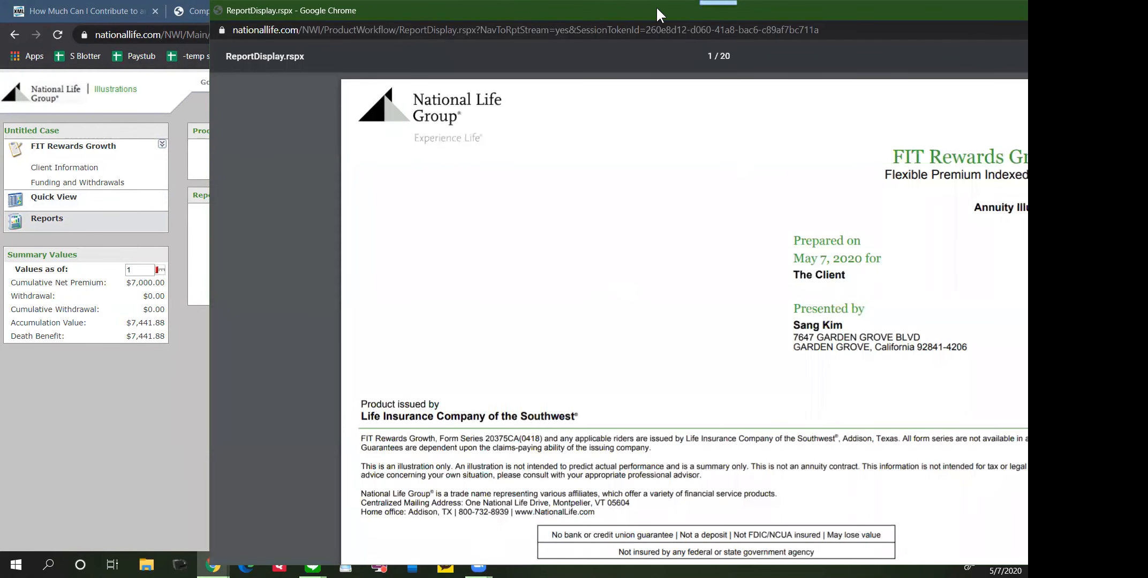
{"action": "double_click", "coordinate": [594, 19]}
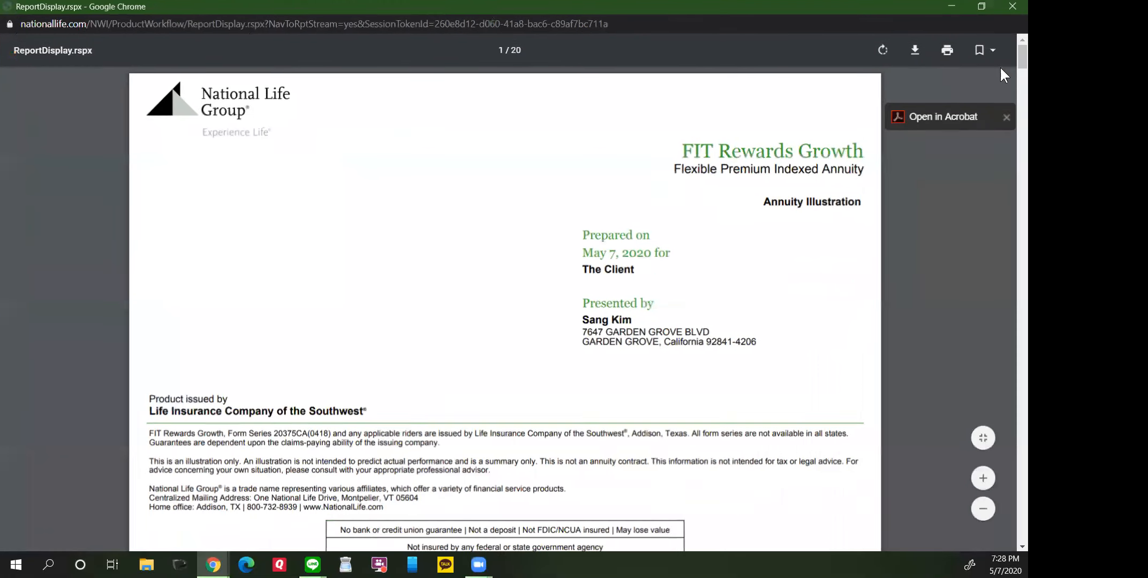
- Open the report PDF in Adobe Acrobat and display it full screen
{"action": "left_click", "coordinate": [959, 125]}
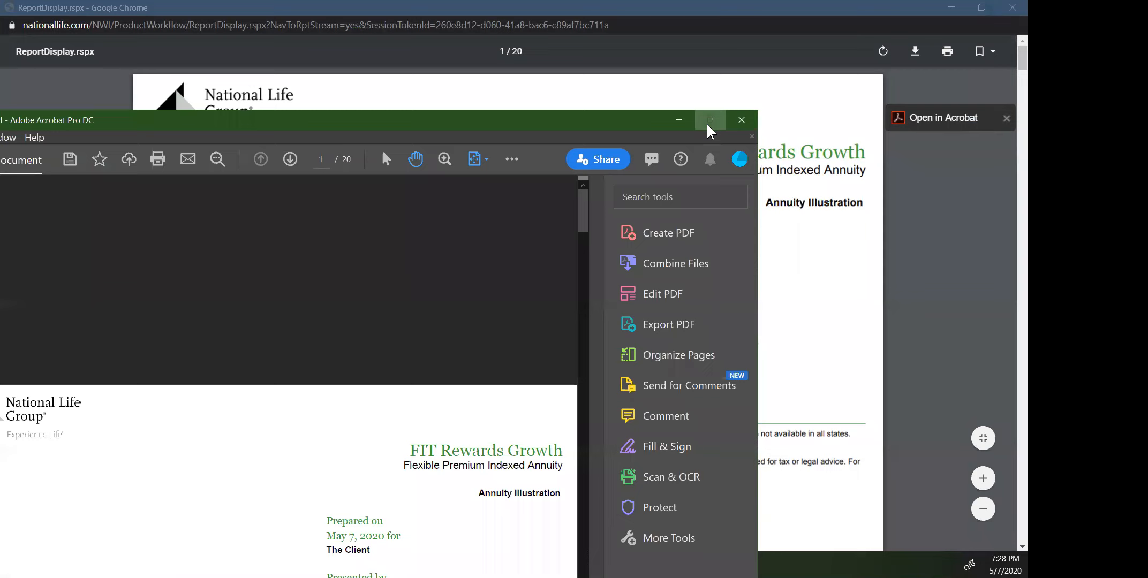
{"action": "left_click", "coordinate": [713, 119]}
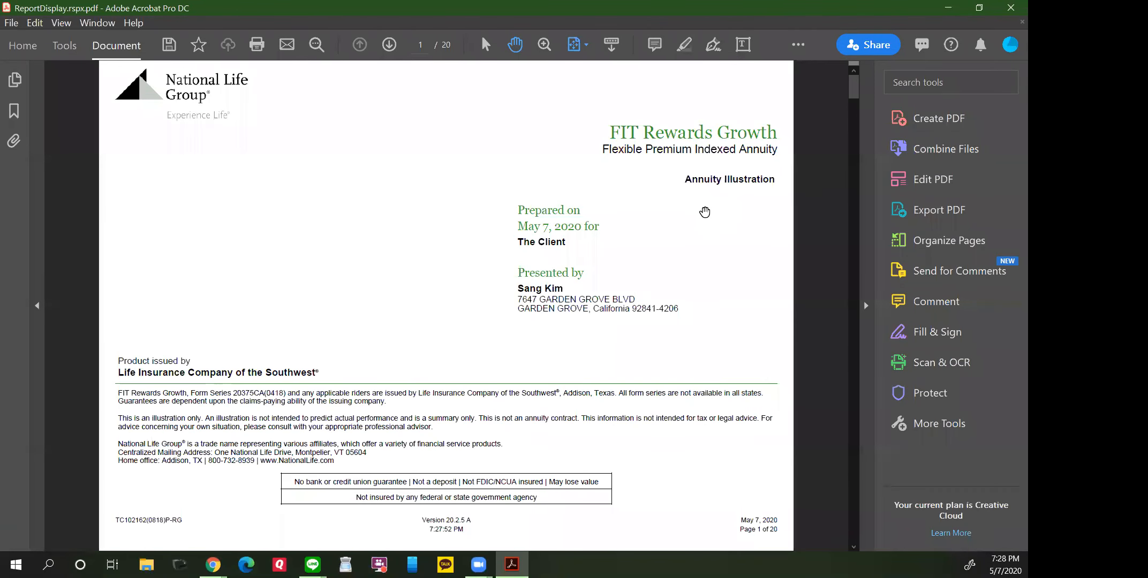
{"action": "key", "text": "ctrl+l"}
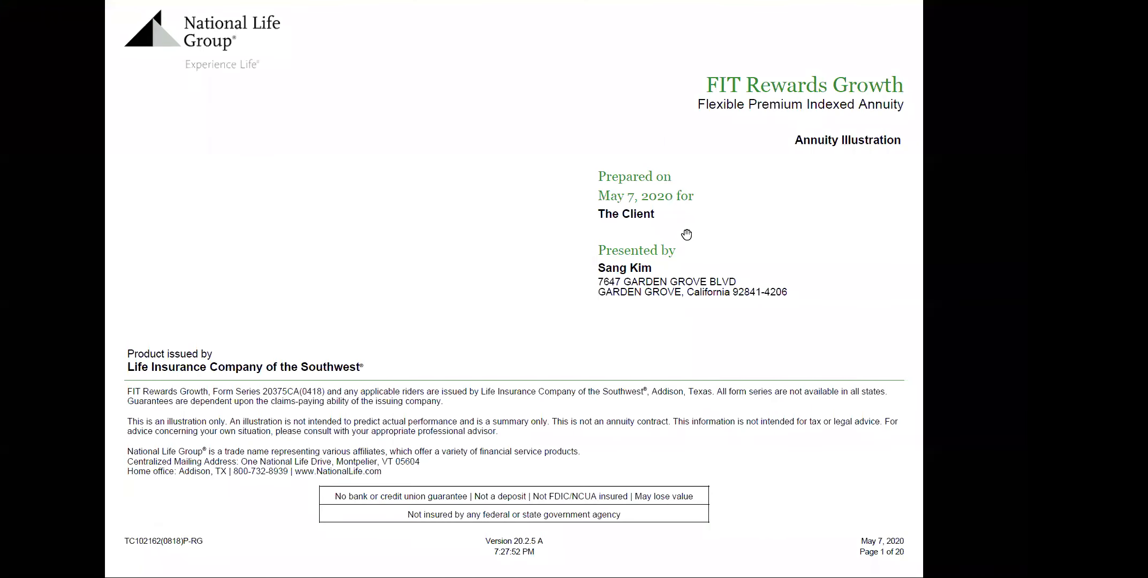